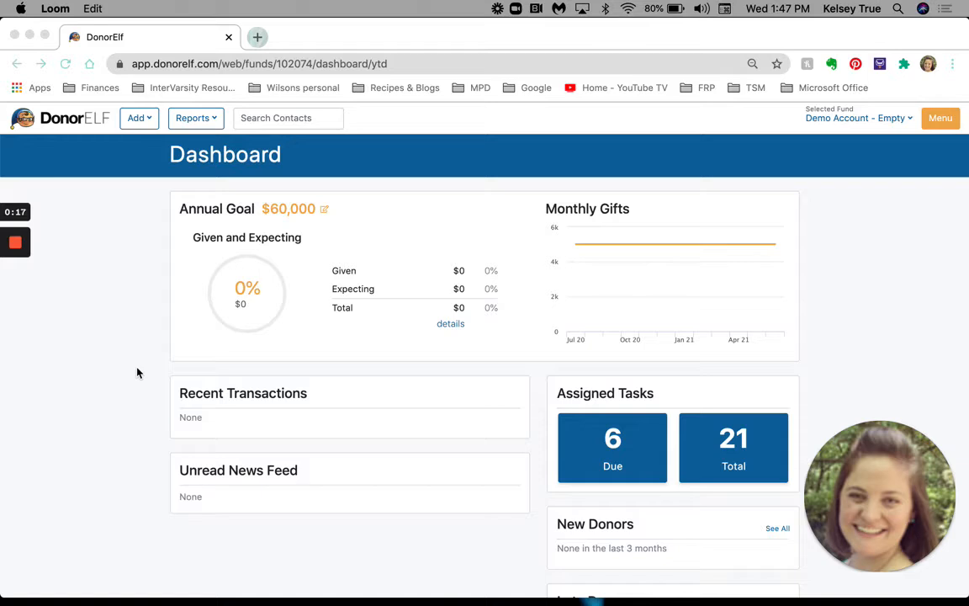
Open the 08/09/21 journal and search its contacts for the intended contact's name.
click(192, 120)
click(191, 118)
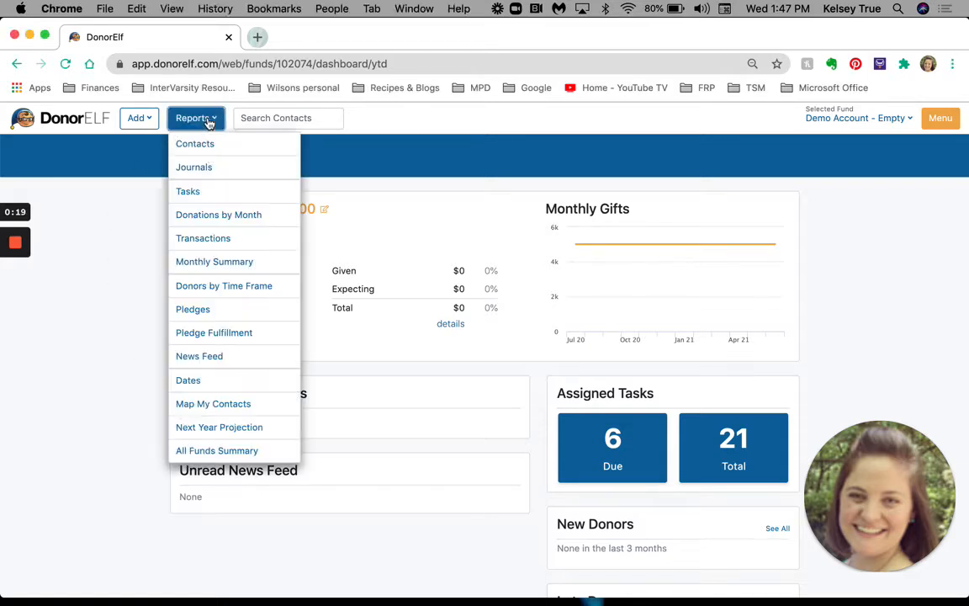
click(210, 166)
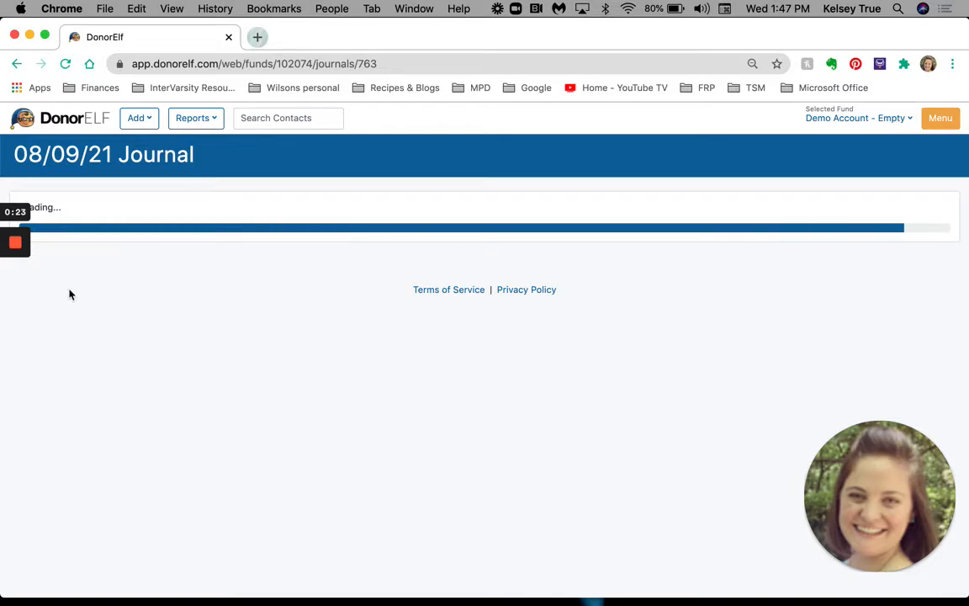
click(93, 308)
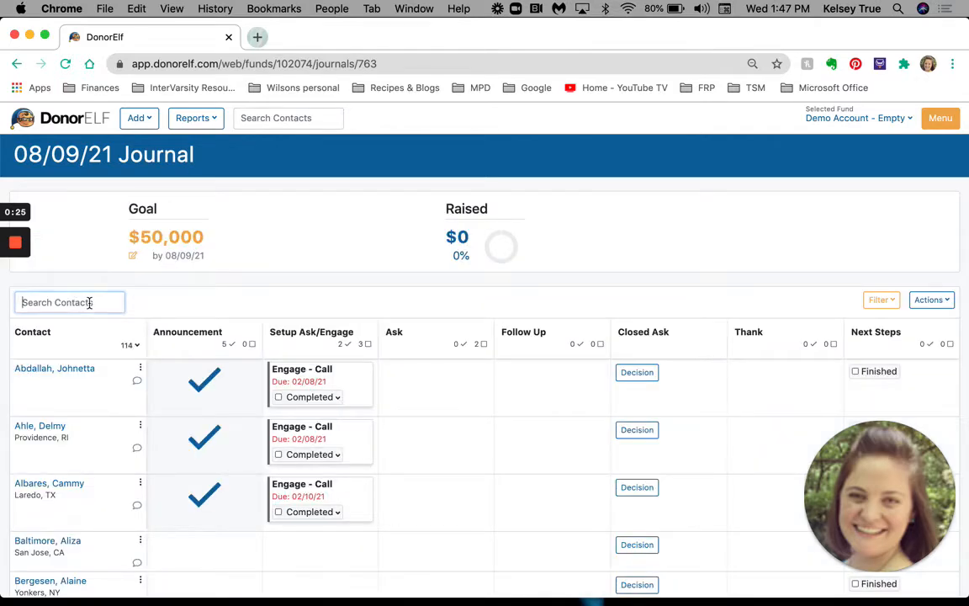
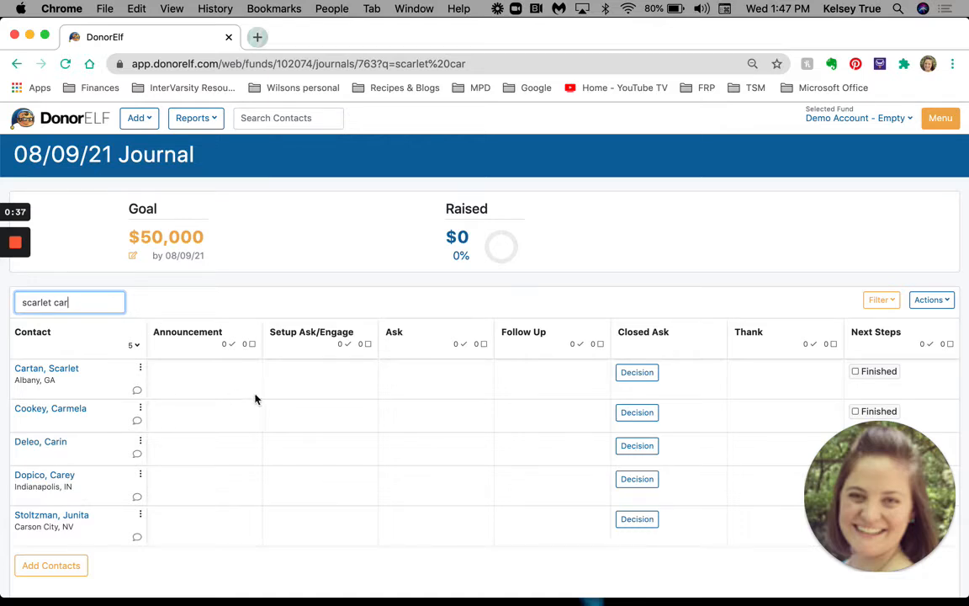
Add an Announcement task for the first listed contact as Other - Email, due 02/10/2021, marked complete, and save it.
click(207, 383)
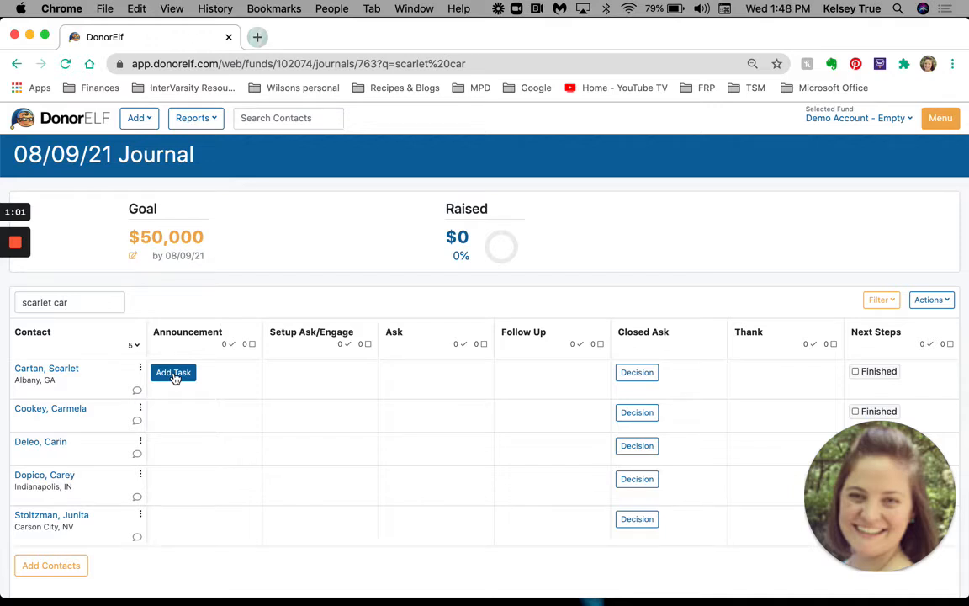
click(175, 376)
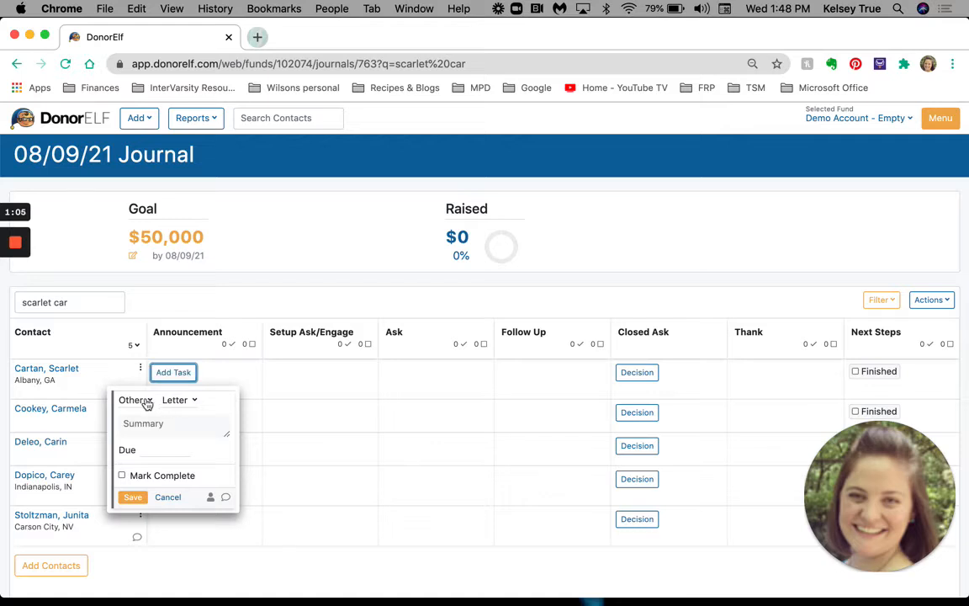
click(194, 405)
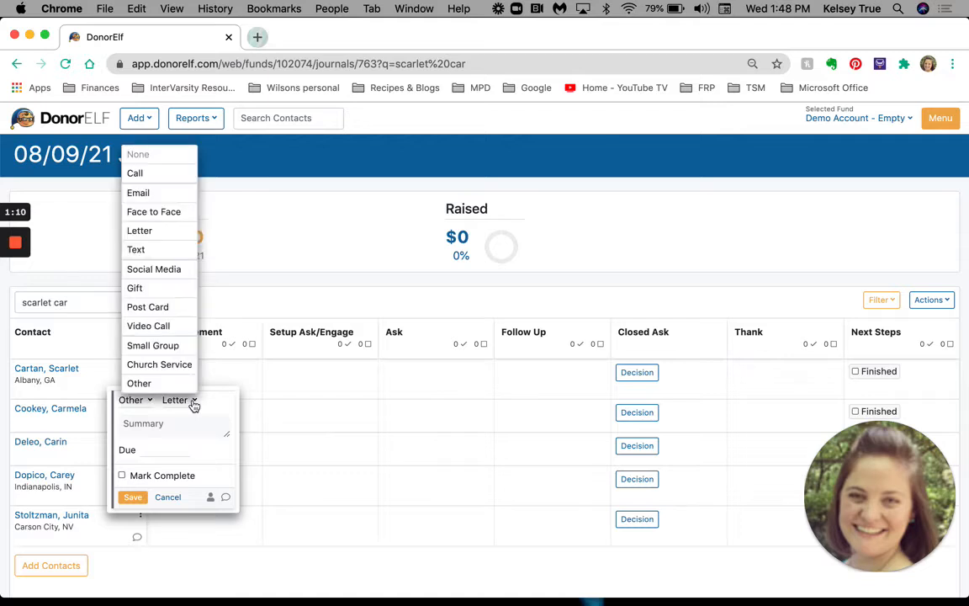
click(172, 202)
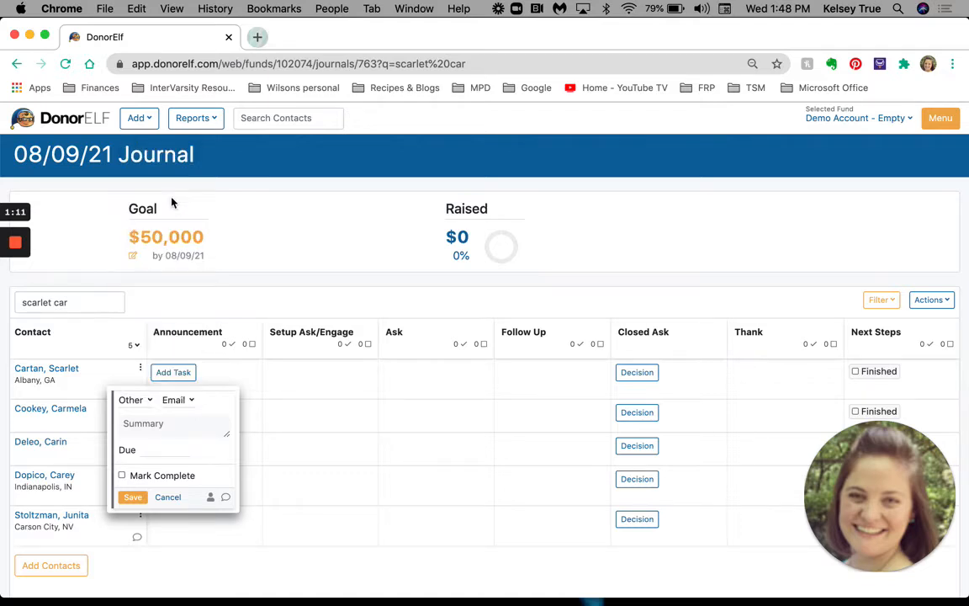
click(145, 450)
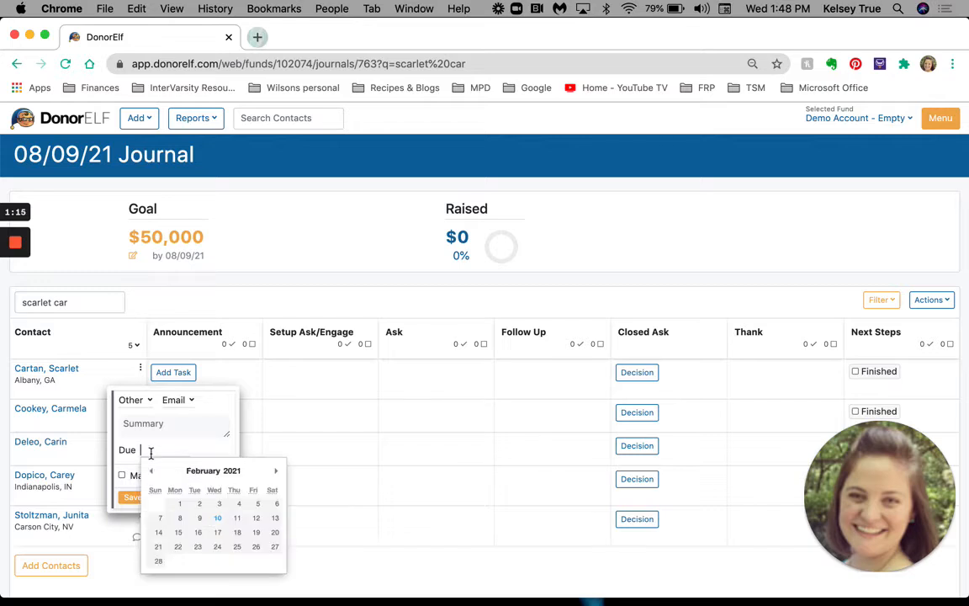
click(217, 517)
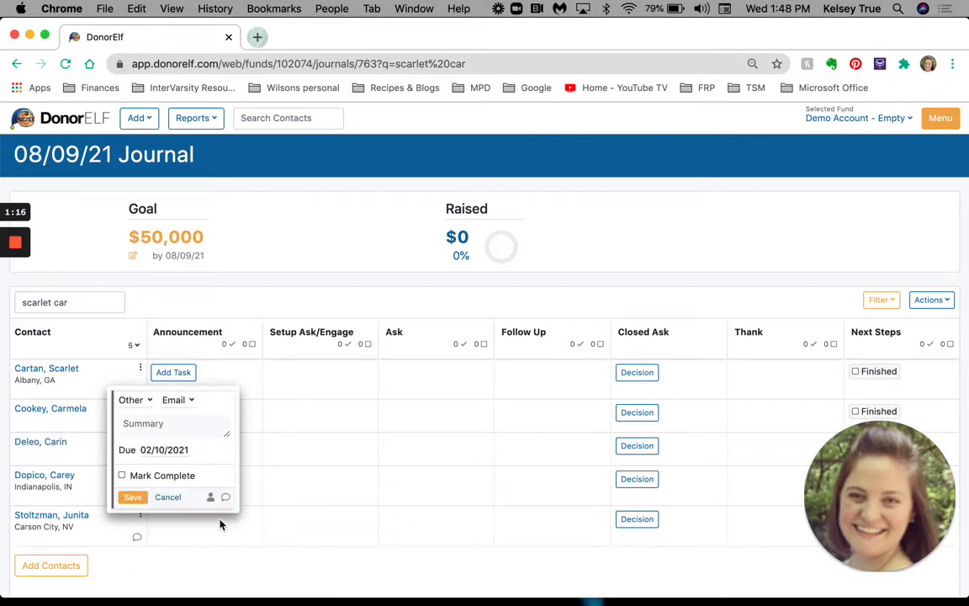
click(122, 476)
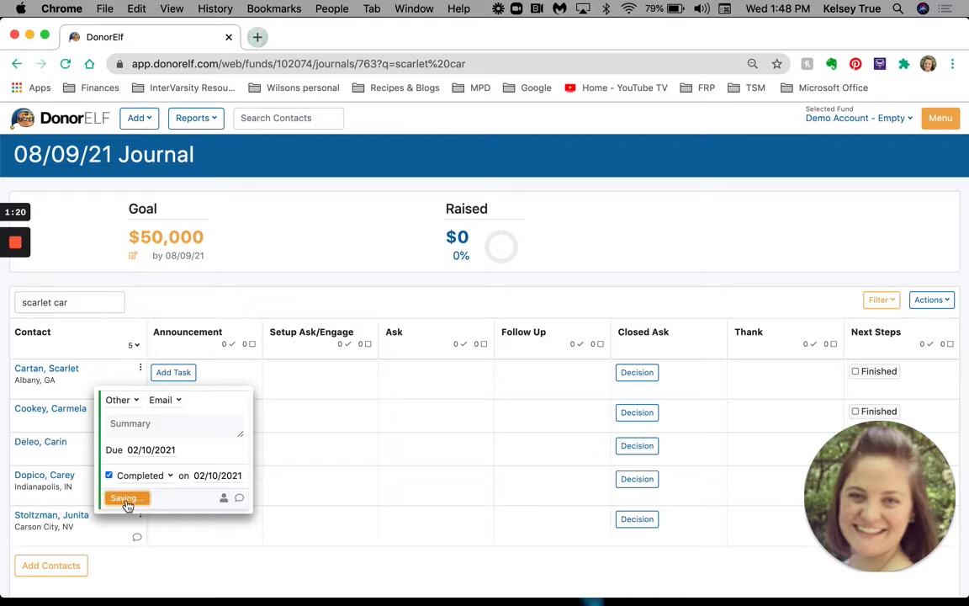
click(122, 497)
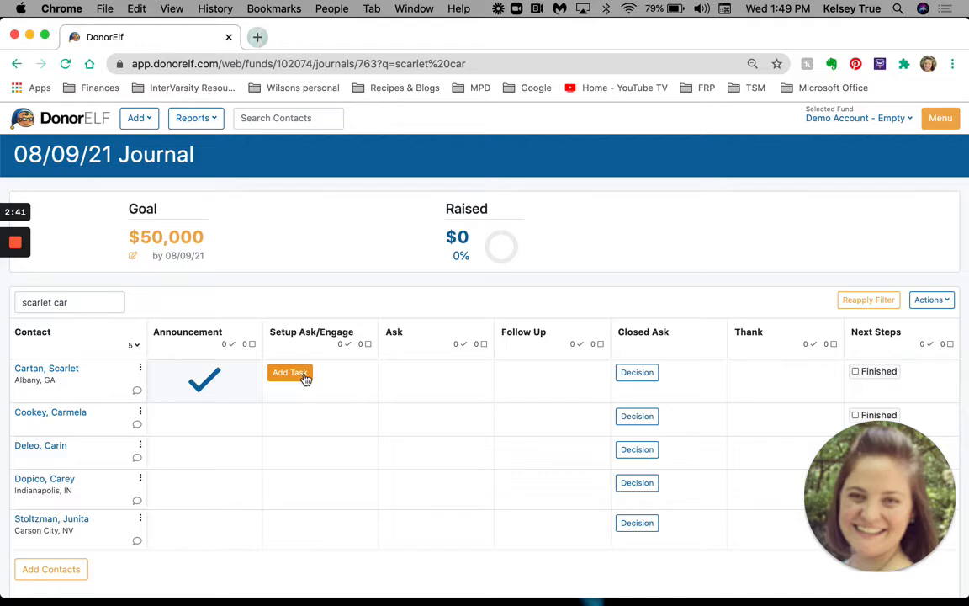
Add a Setup Ask/Engage task for the same contact as Engage - Call, due 05/24/2021, and save it.
click(290, 373)
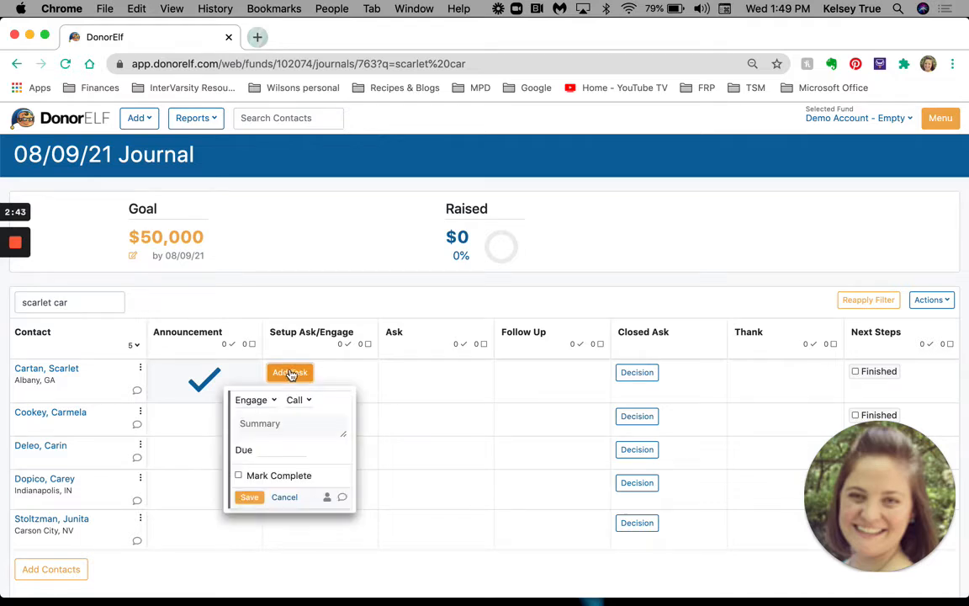
click(280, 402)
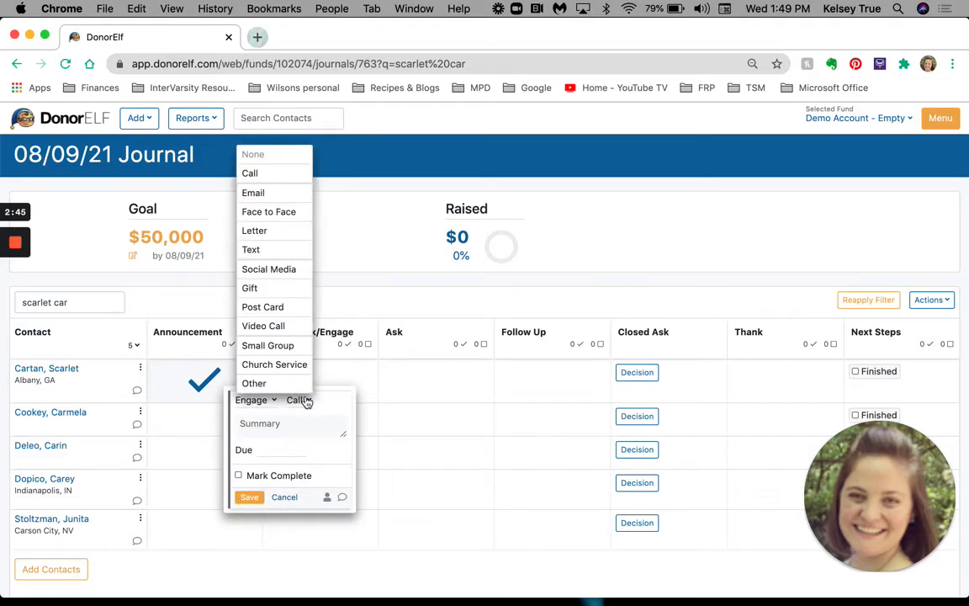
click(284, 177)
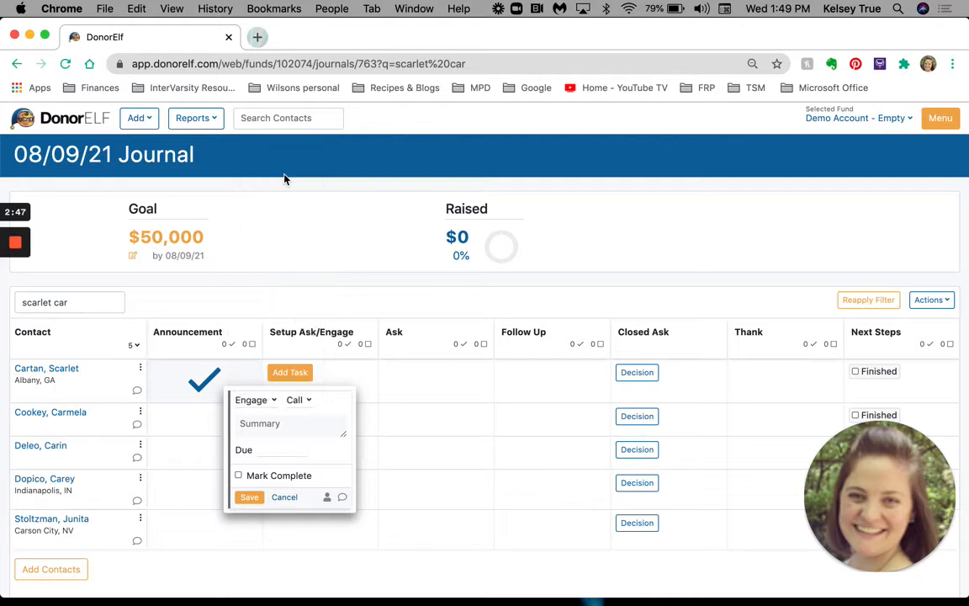
click(261, 450)
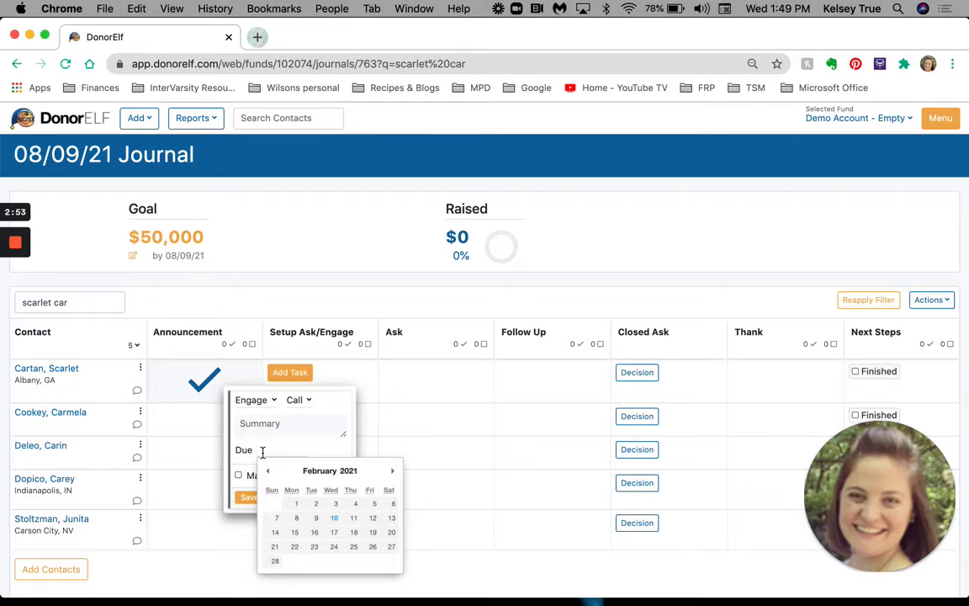
click(394, 472)
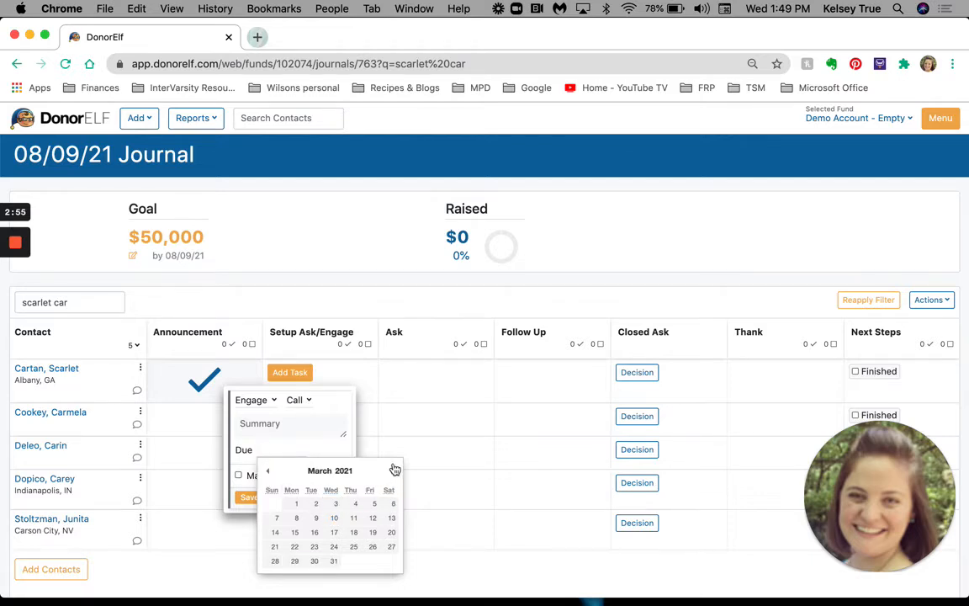
double_click(394, 471)
click(294, 560)
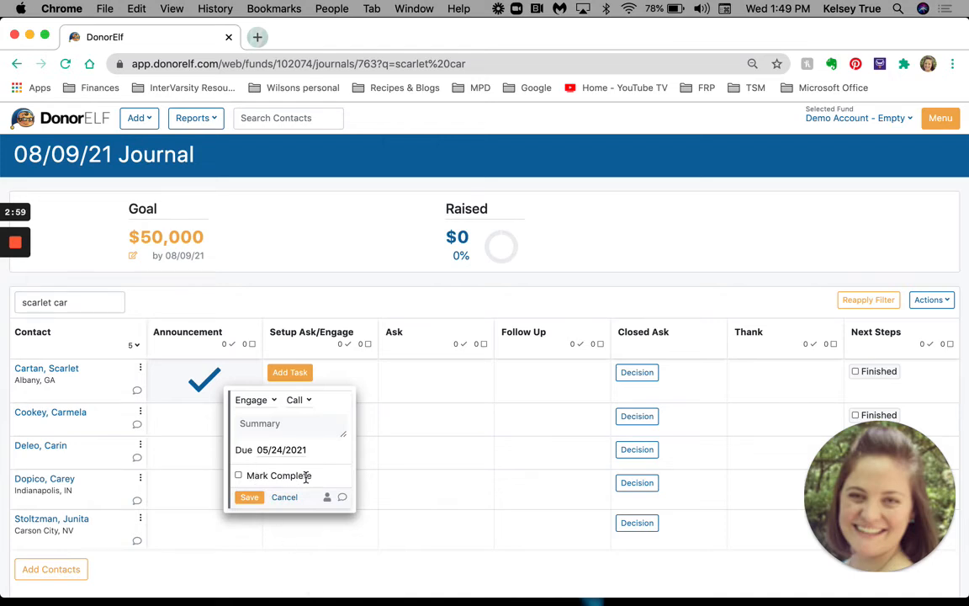
click(243, 500)
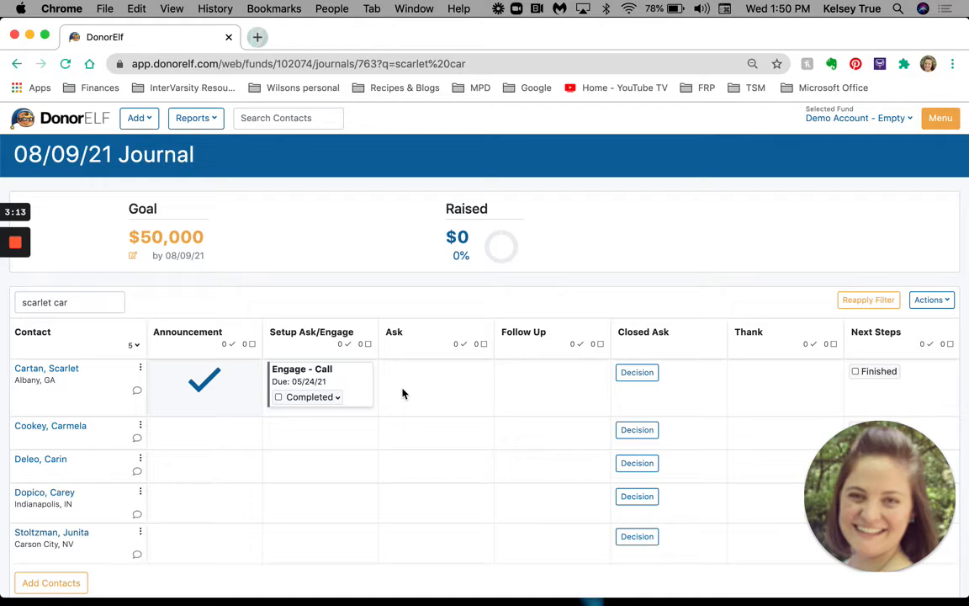
Set the contact's Engage - Call task due 05/24/21 to Attempted and check it off.
click(328, 399)
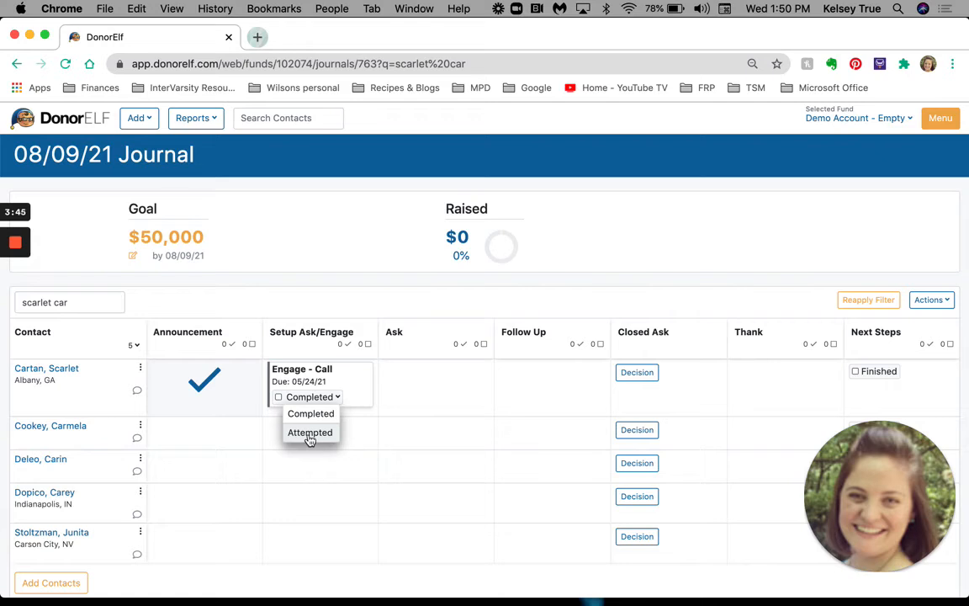
click(308, 433)
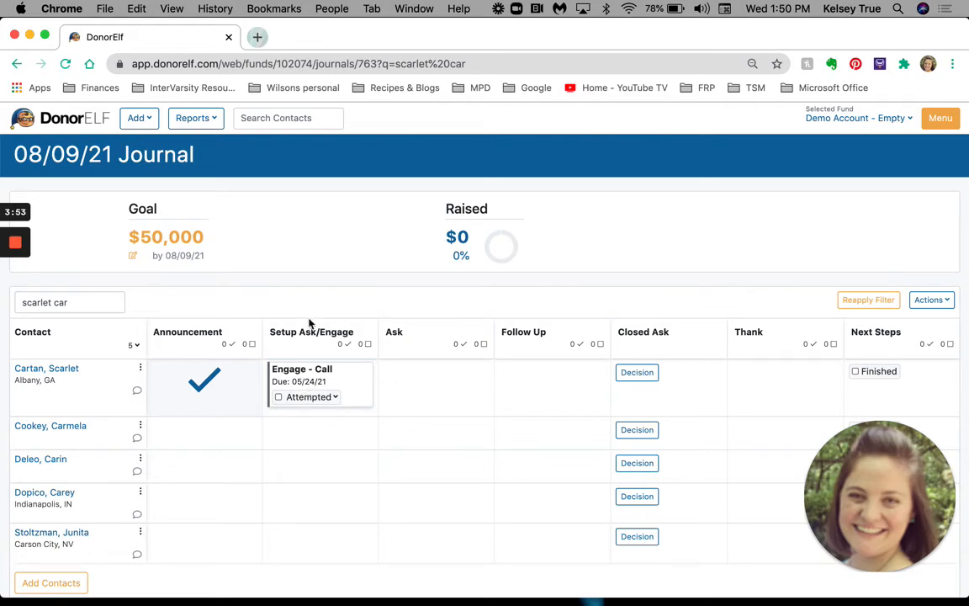
click(277, 397)
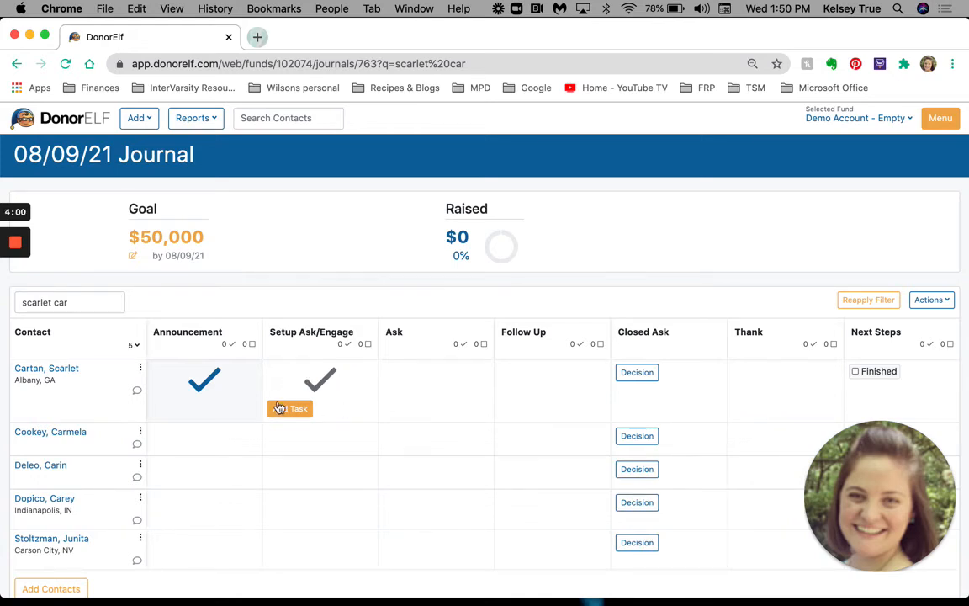
Add another Engage - Call task in the contact's Setup Ask/Engage stage, due 05/31/2021, and save it.
click(279, 408)
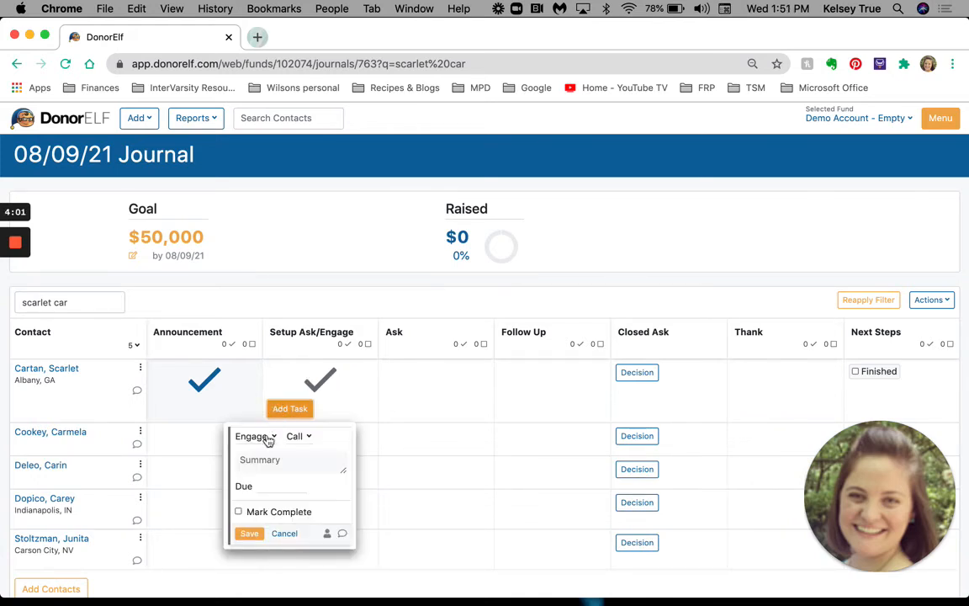
click(269, 486)
click(396, 376)
click(396, 376)
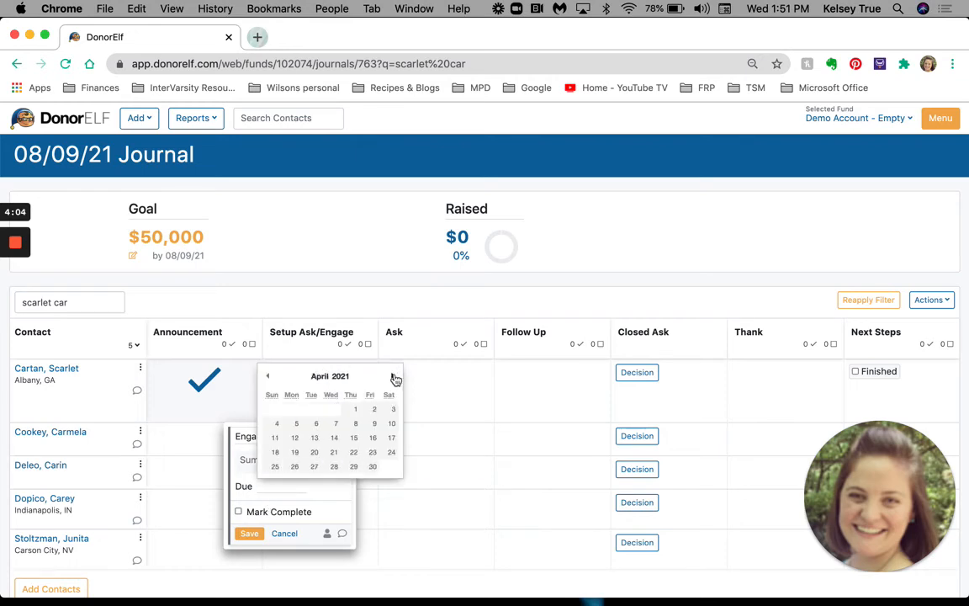
click(396, 376)
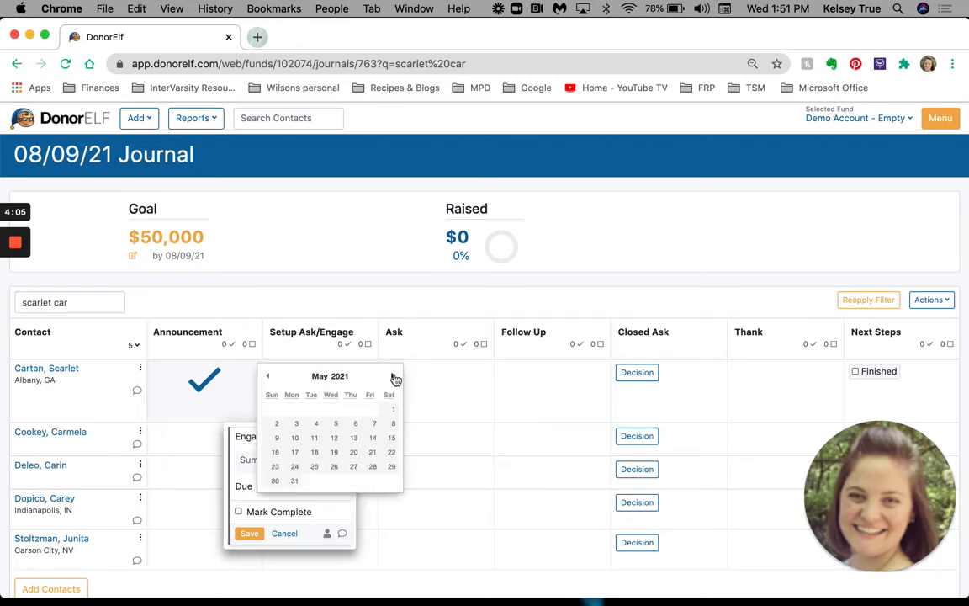
click(294, 481)
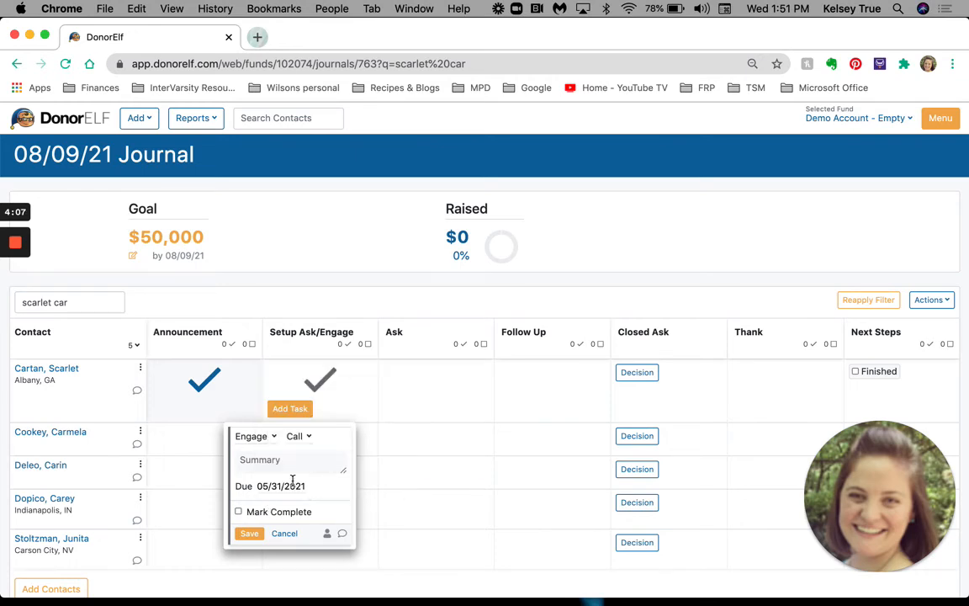
click(249, 533)
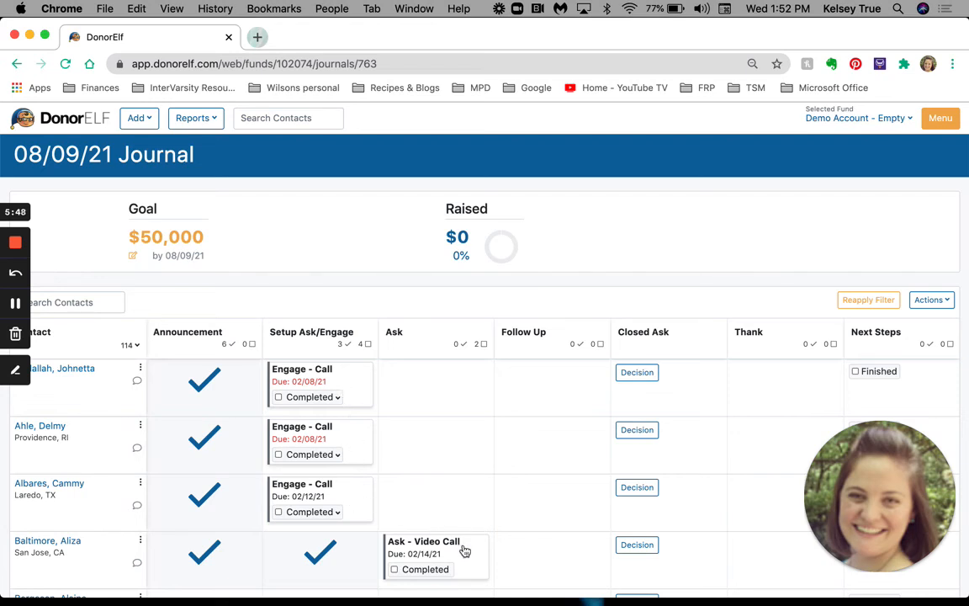
scroll(464, 551, down, 2)
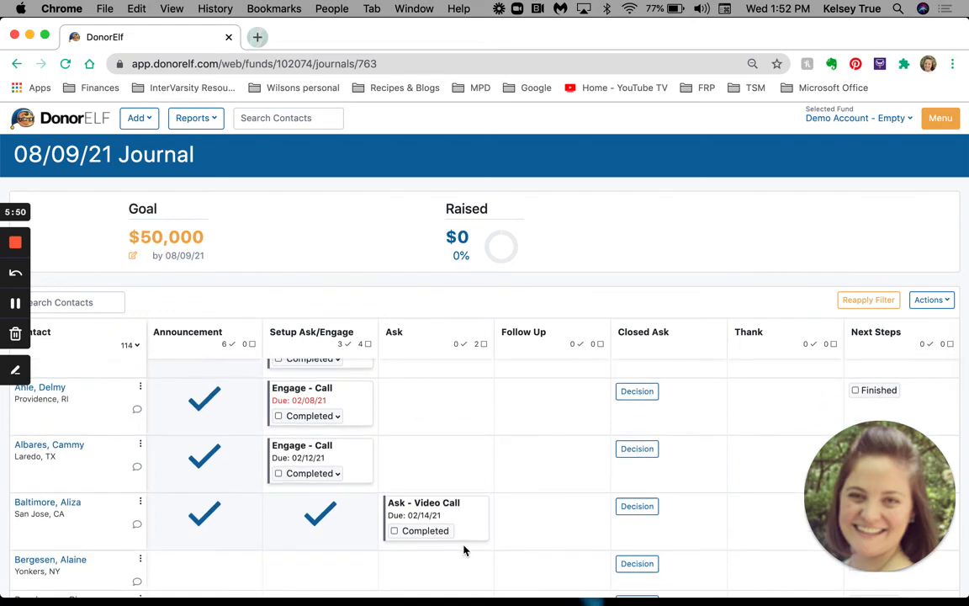
scroll(464, 550, down, 3)
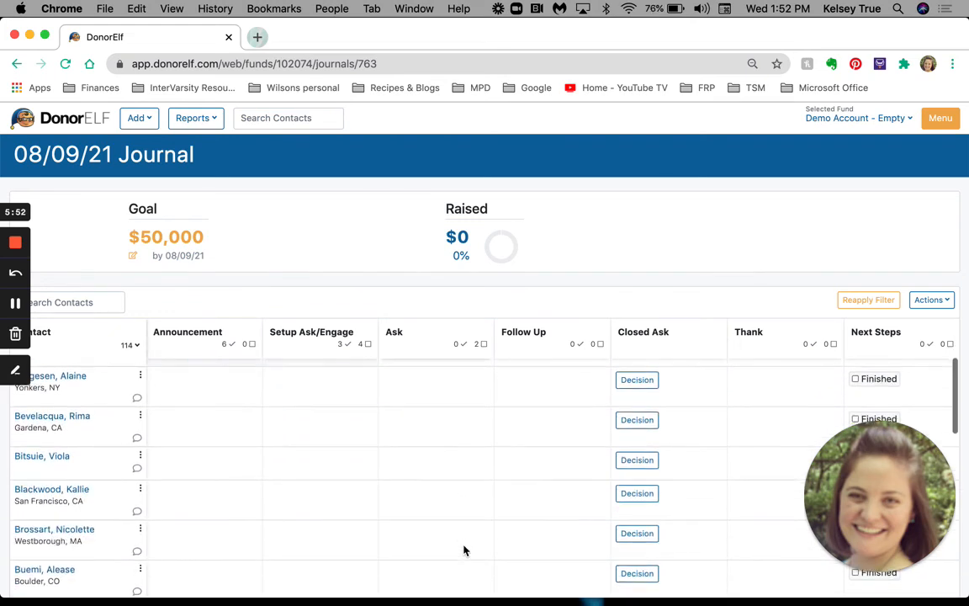
scroll(464, 550, up, 5)
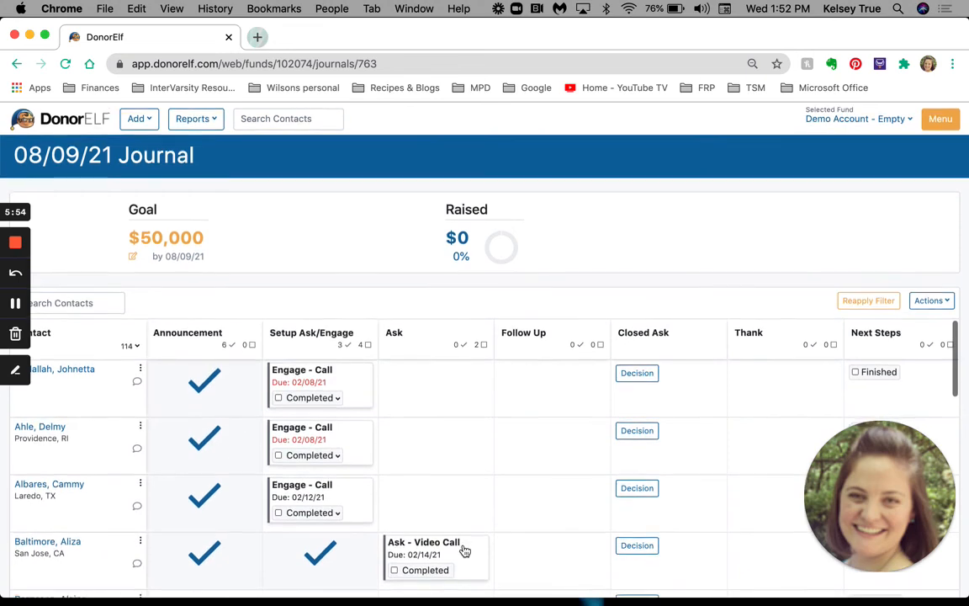